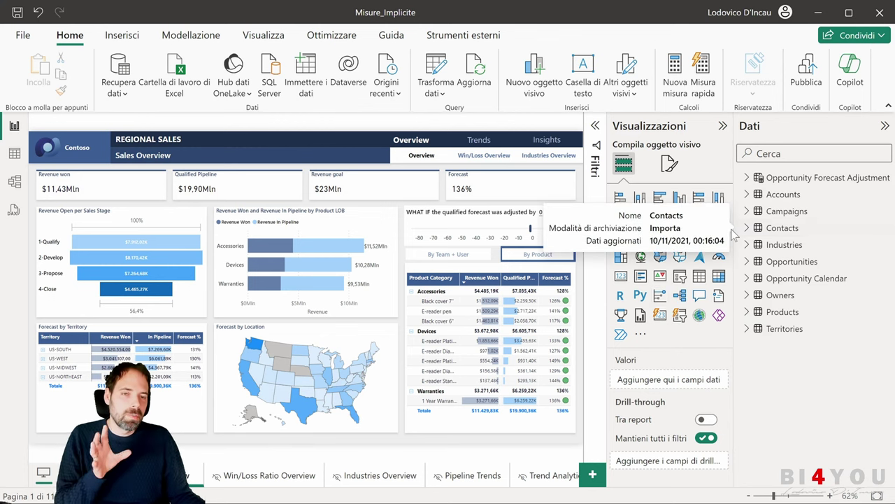
Expand Opportunities and inspect the Count of Won measure and the DateDiff-Days column
click(747, 261)
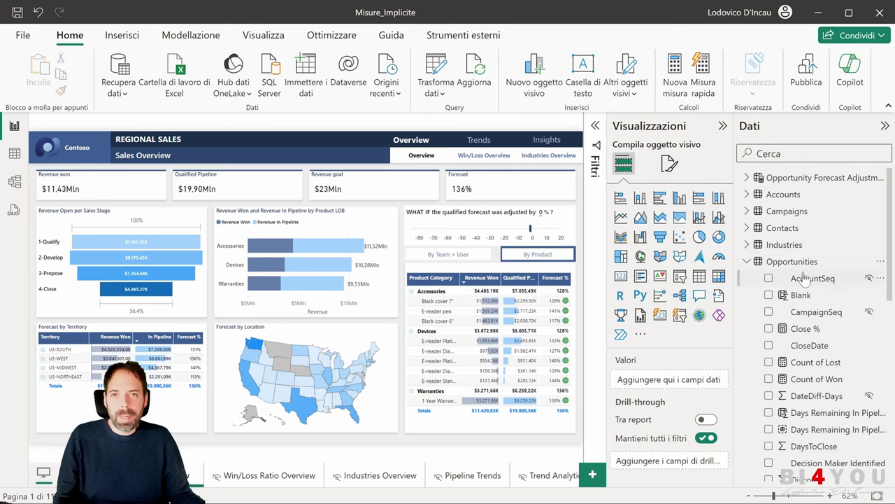
scroll(795, 280, down, 1)
scroll(795, 279, down, 1)
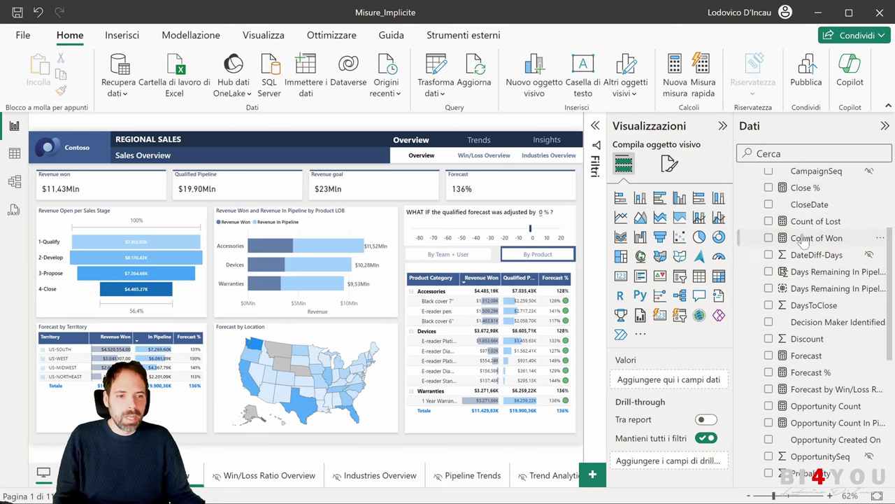
click(803, 240)
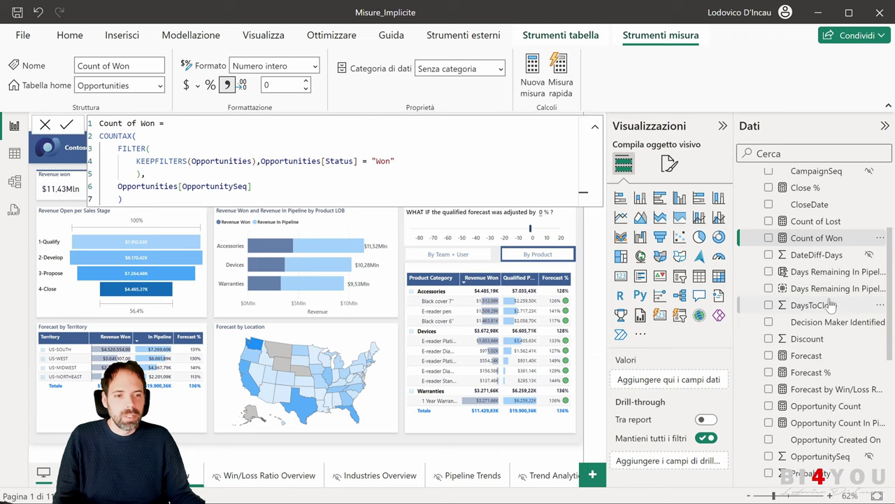
click(812, 256)
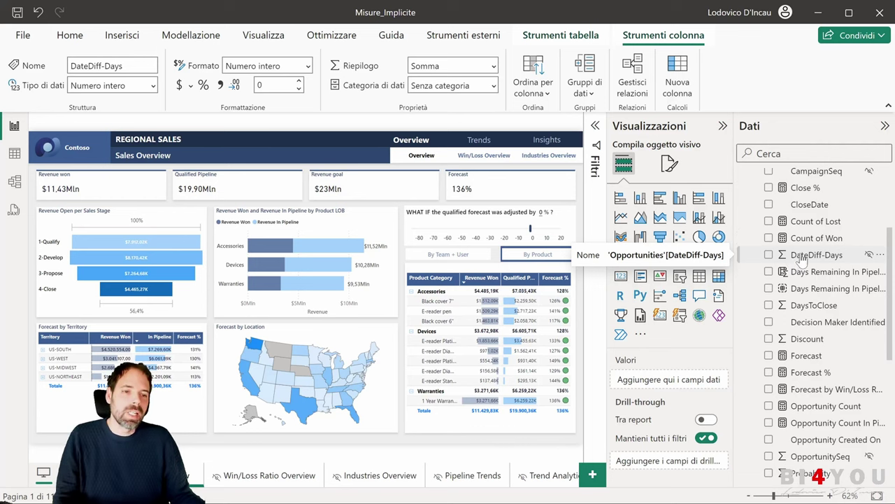
Inspect Decision Maker Identified and Opportunity Created On, then add blank page Pagina 1
click(816, 323)
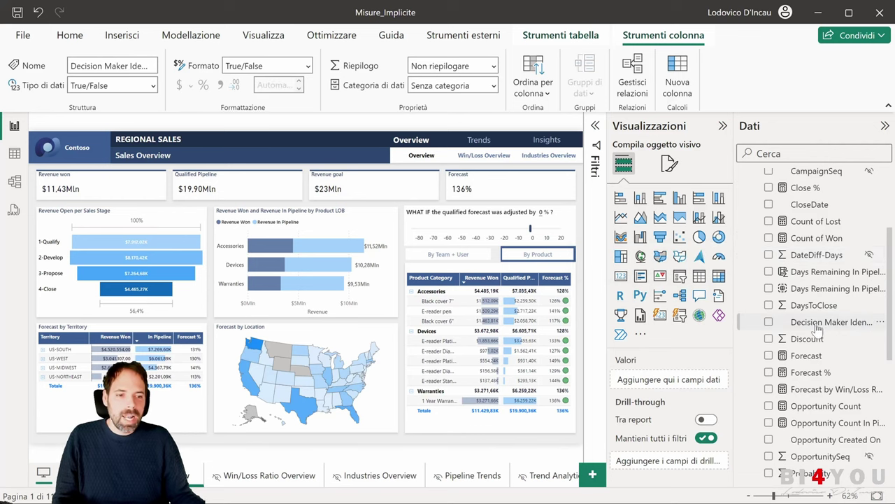
scroll(817, 325, down, 2)
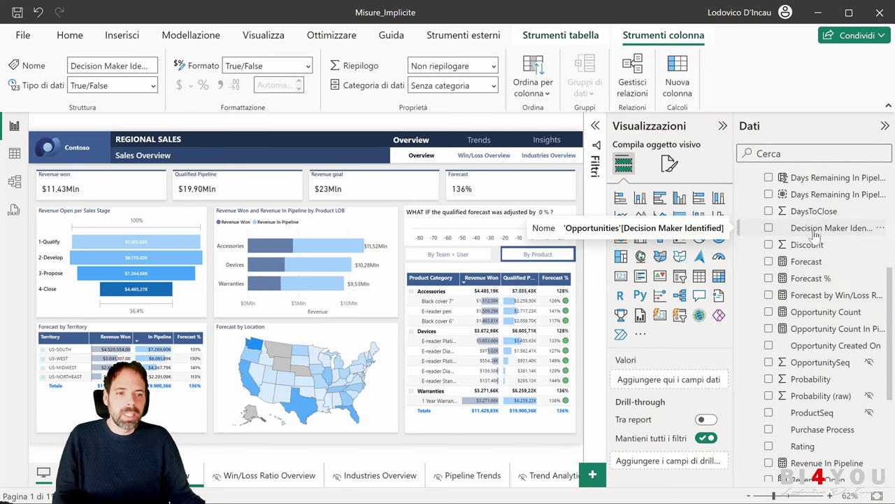
click(804, 346)
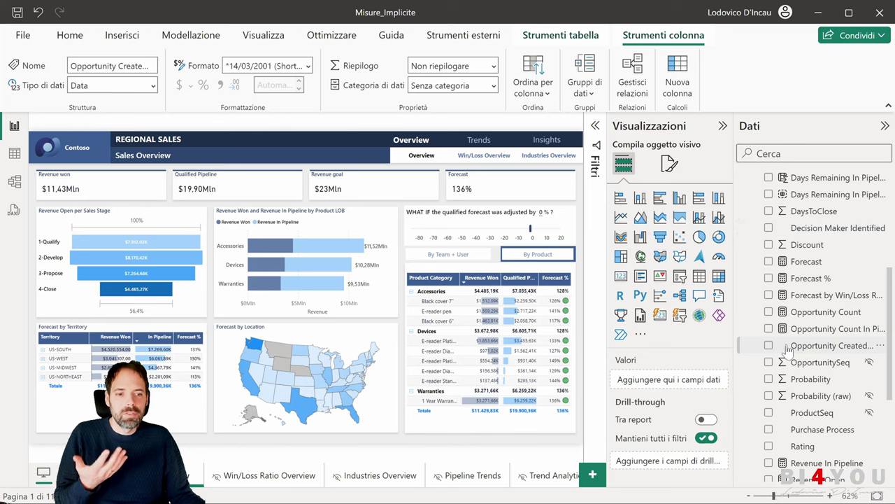
click(592, 475)
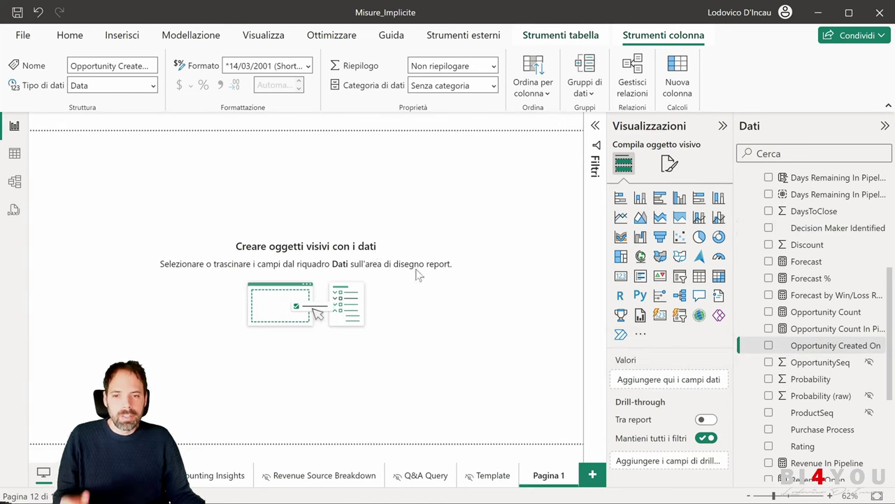
Insert a Matrix visual and stretch it across the canvas
click(718, 276)
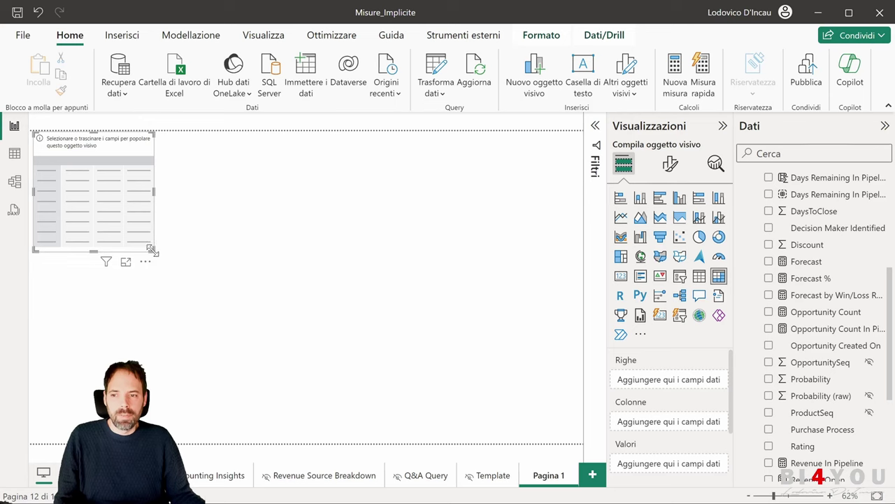
drag(153, 249, 473, 360)
scroll(769, 280, down, 5)
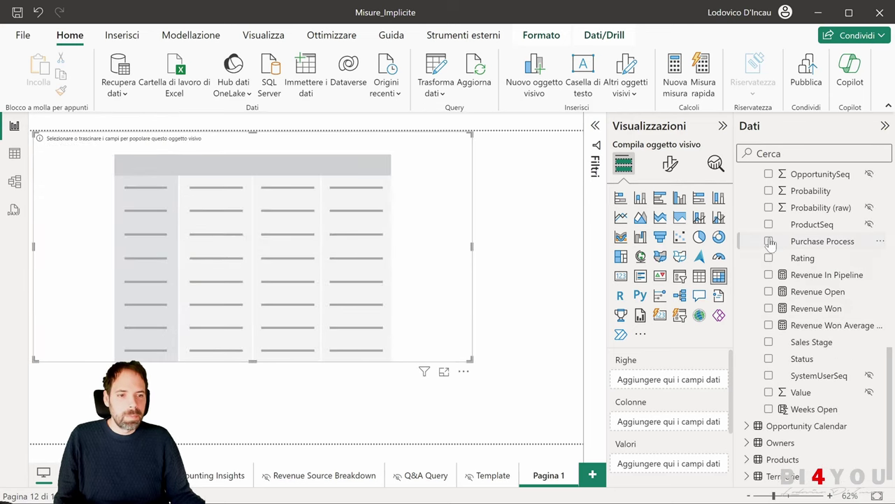
Fill the matrix with Purchase Process rows and summed Value, totalling $77.252.216
click(769, 241)
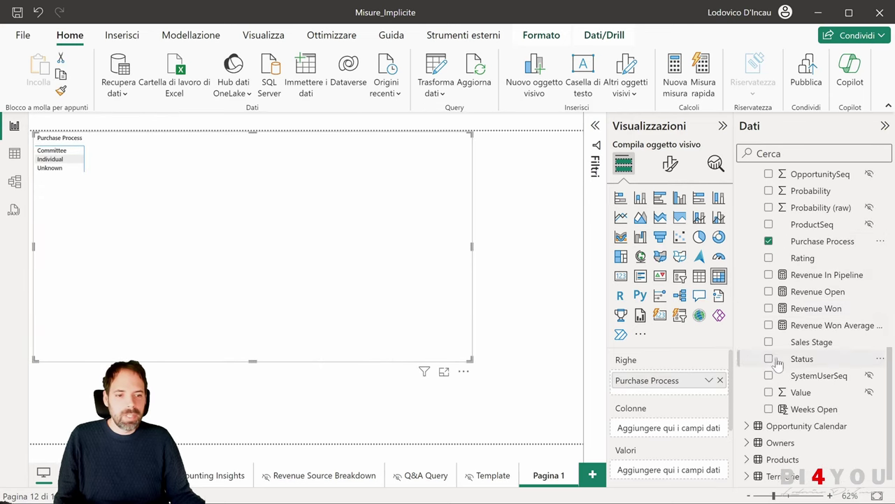
click(802, 389)
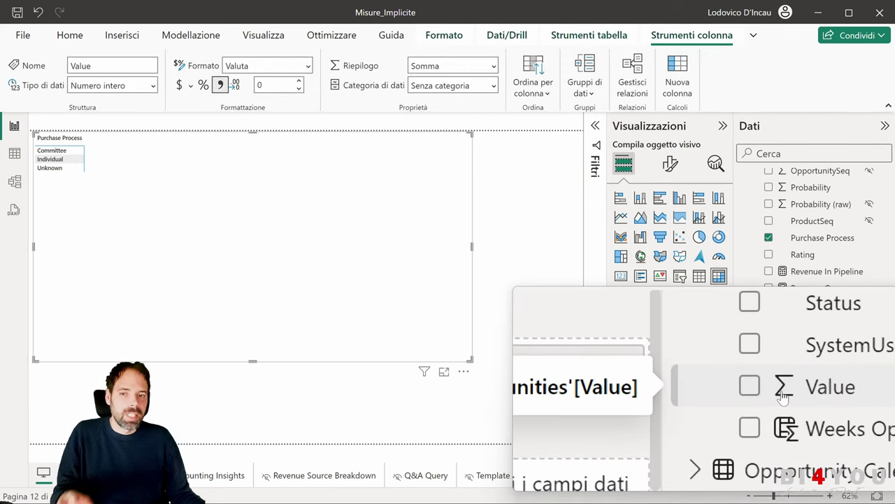
click(769, 389)
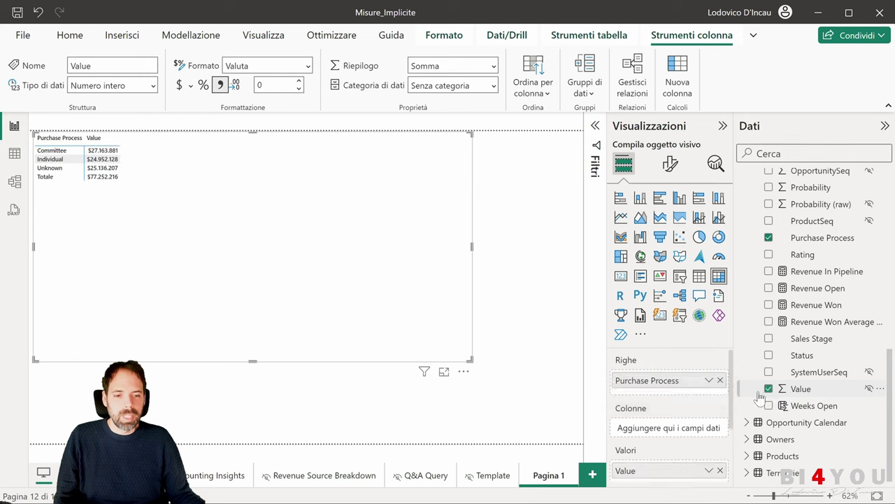
scroll(652, 423, down, 2)
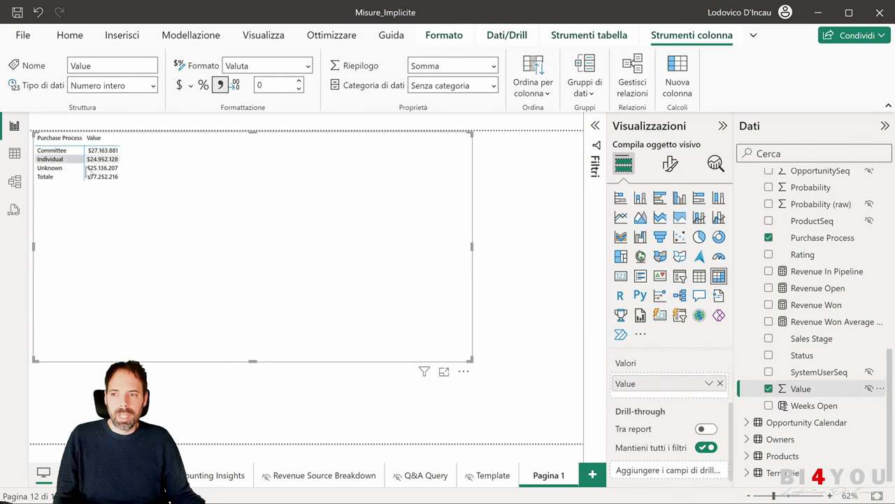
click(709, 384)
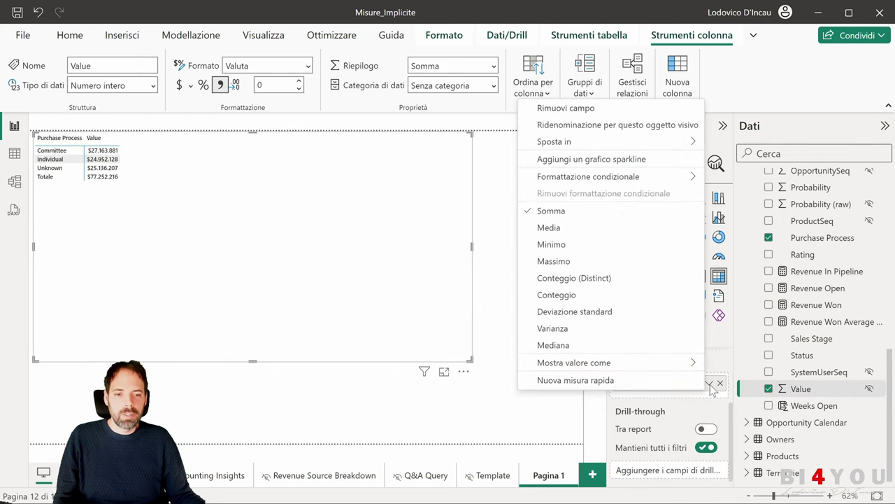
Change the matrix's Value aggregation to Media (average)
click(556, 227)
click(708, 383)
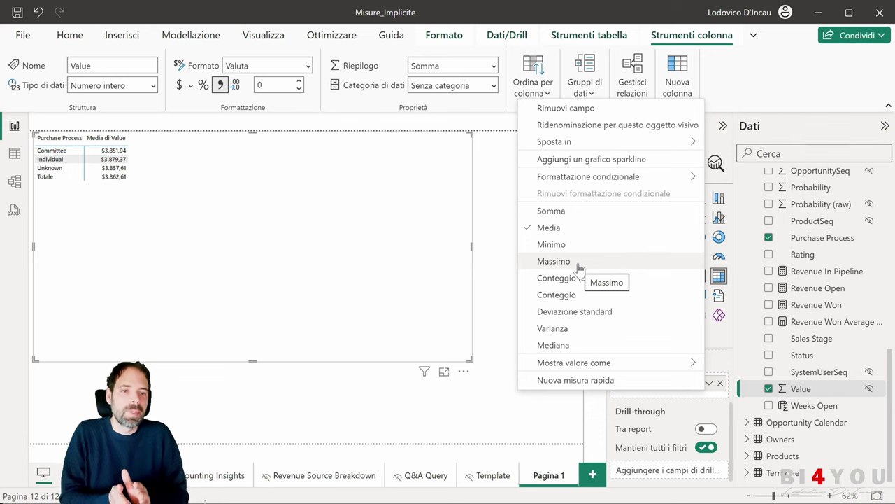
click(734, 94)
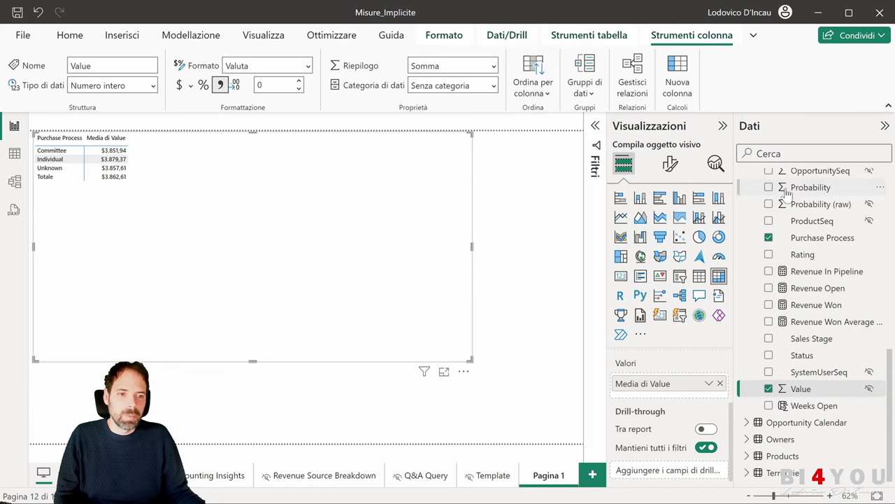
Switch to the Model view diagram showing Opportunities, Accounts and Campaigns
scroll(795, 210, up, 5)
scroll(801, 259, down, 3)
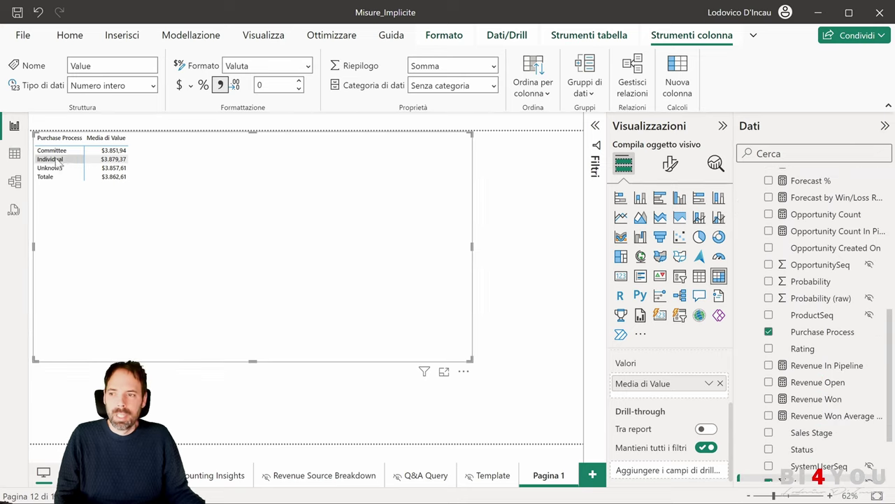
click(14, 182)
Add a Gruppo di calcolo, accepting the implicit-measures warning, then return to Report view
click(600, 85)
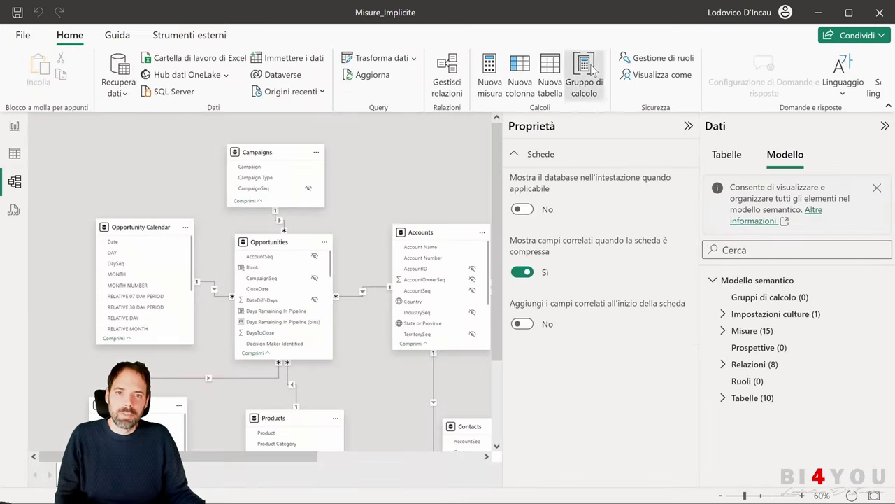
click(536, 299)
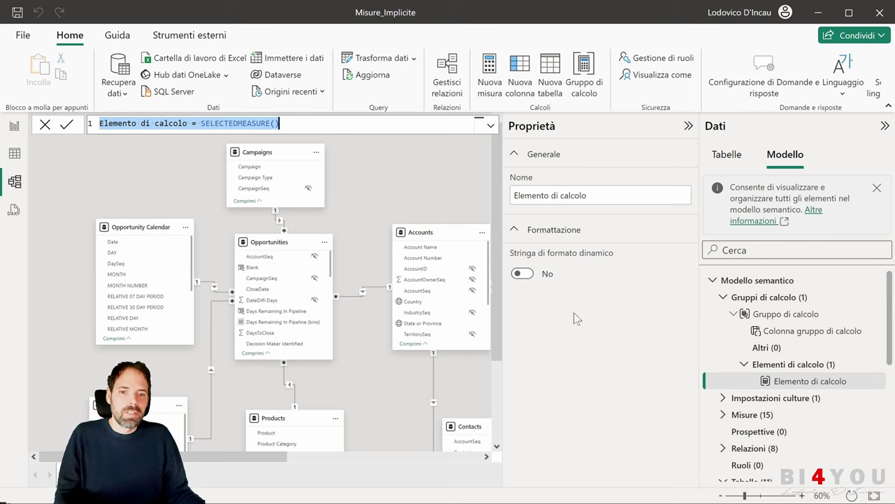
click(14, 130)
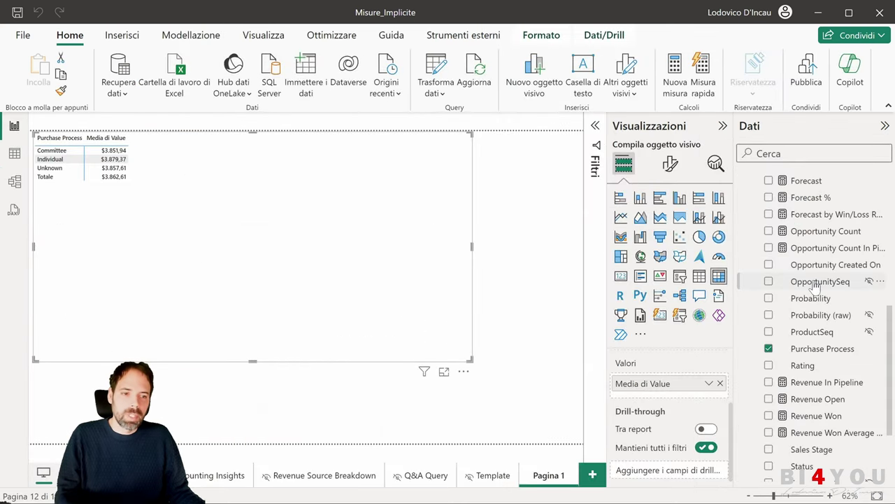
Remove Media di Value from the matrix's Valori well
scroll(814, 287, down, 3)
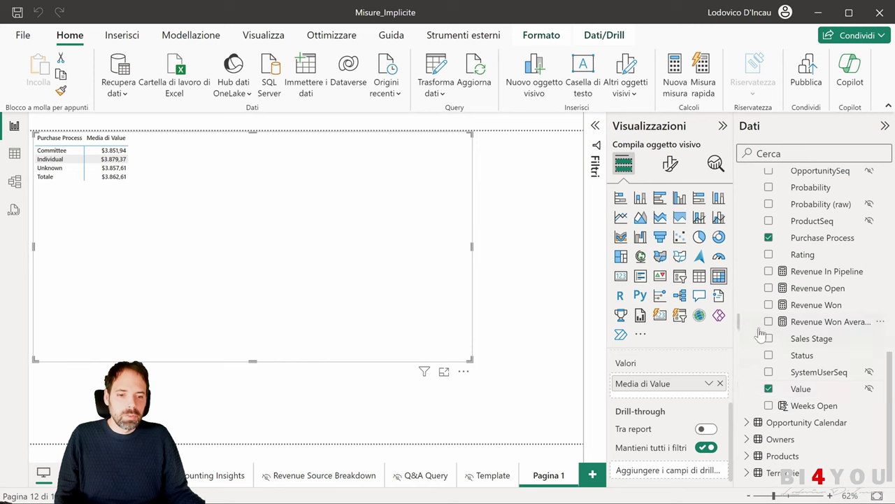
click(721, 383)
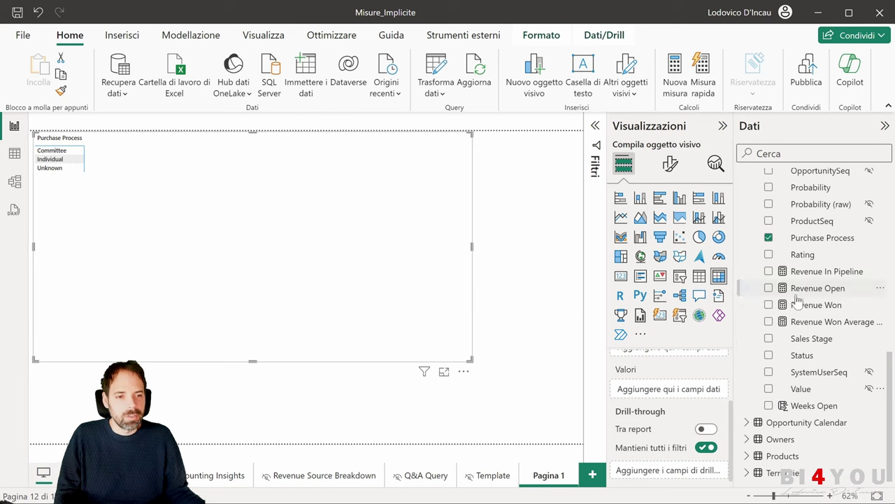
Collapse Opportunities to reveal Gruppo di calcolo, then switch to Model view
scroll(798, 299, up, 10)
scroll(786, 298, up, 1)
click(747, 278)
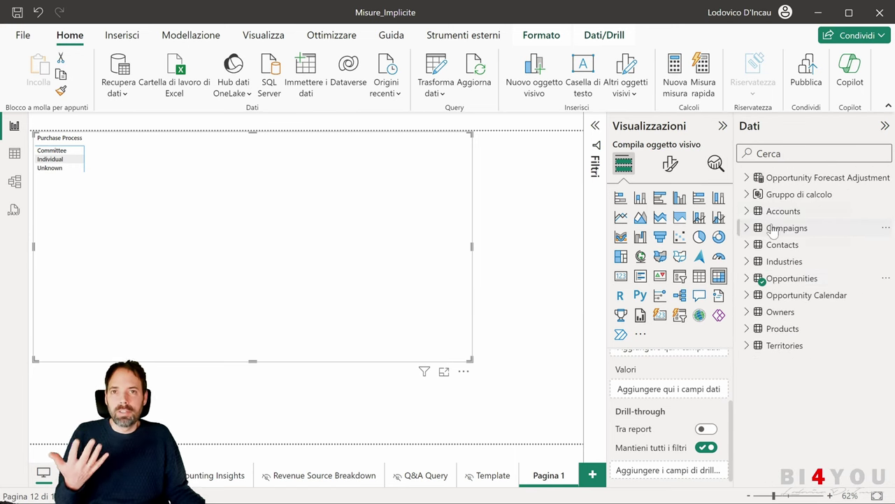
mouse_move(779, 224)
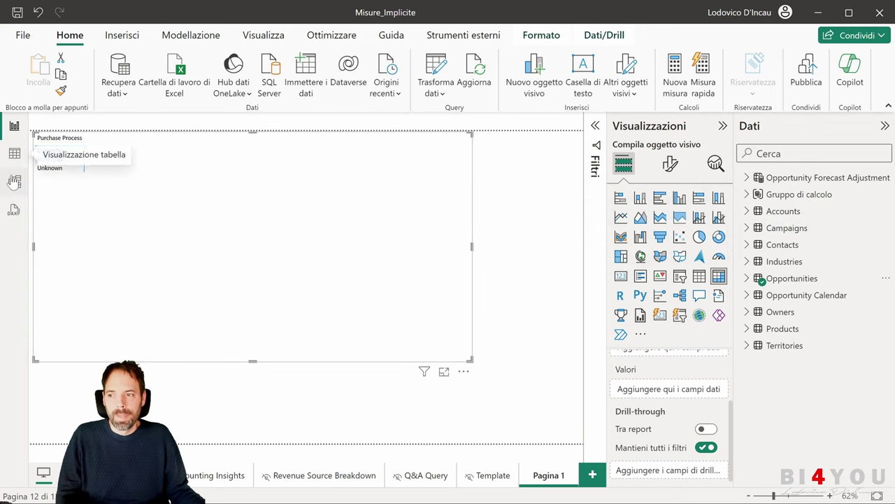
click(14, 182)
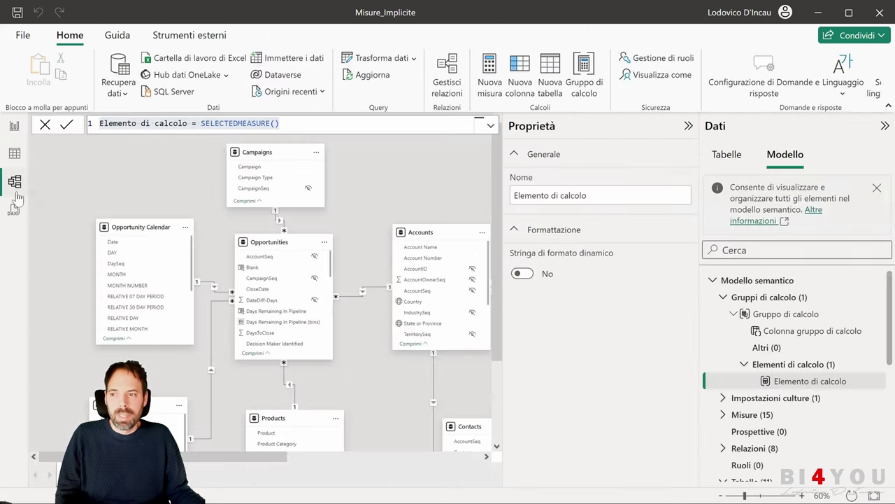
Delete the Gruppo di calcolo table via Elimina dal modello, confirming with Sì
click(757, 299)
click(880, 298)
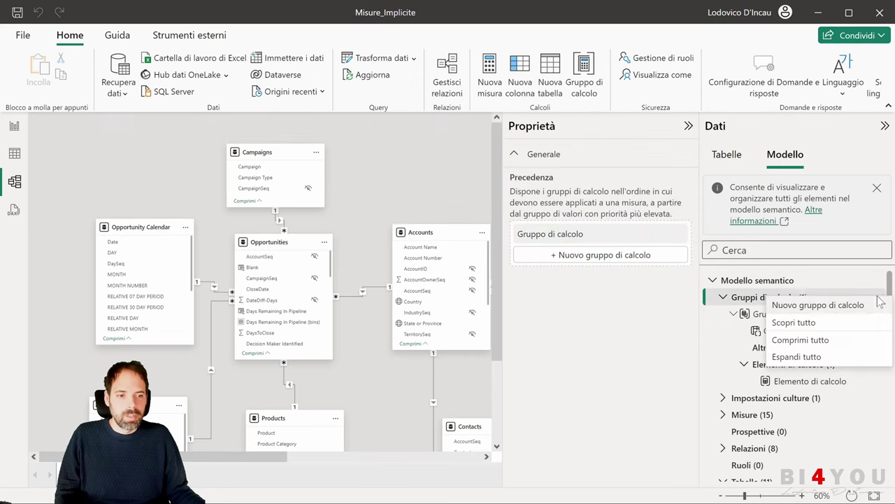
click(817, 305)
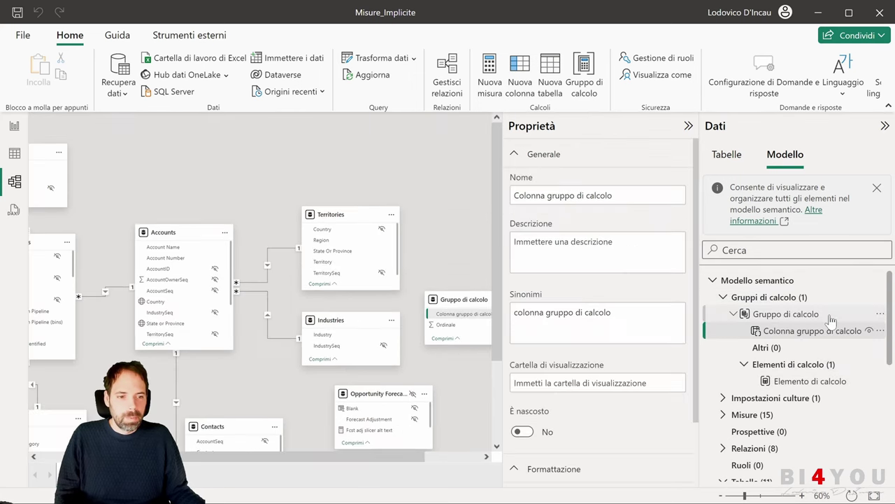
click(880, 313)
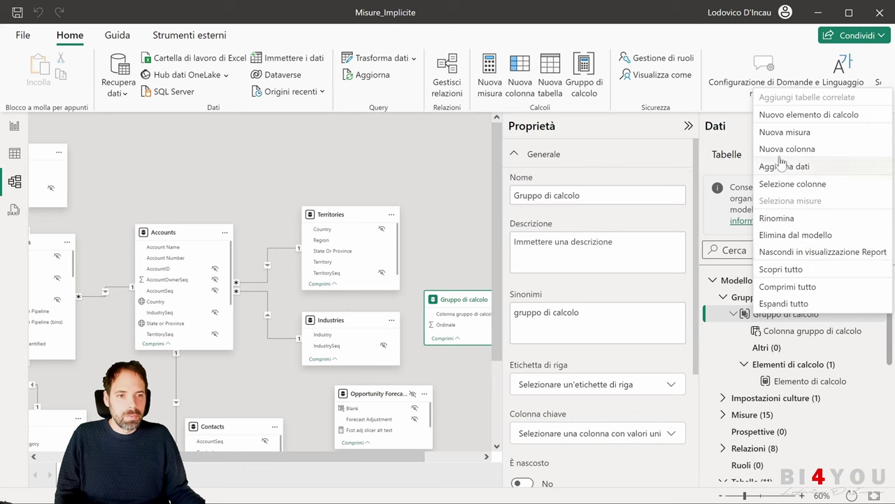
click(790, 236)
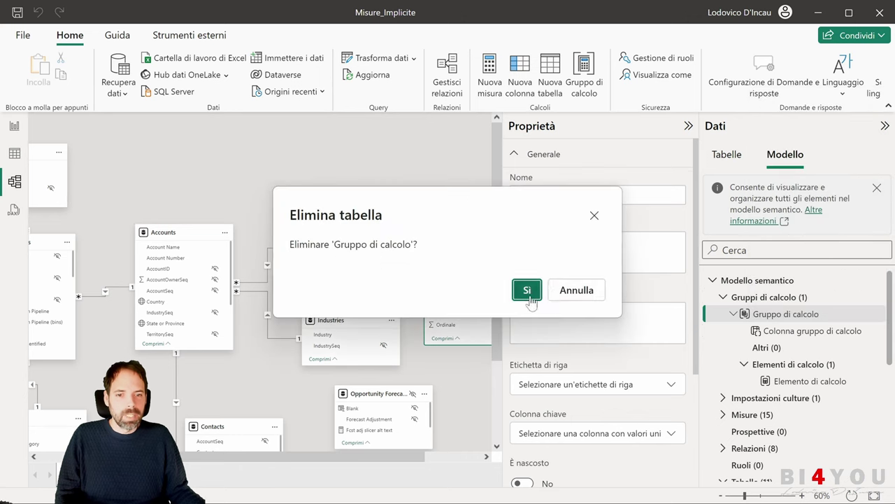
click(527, 289)
click(712, 280)
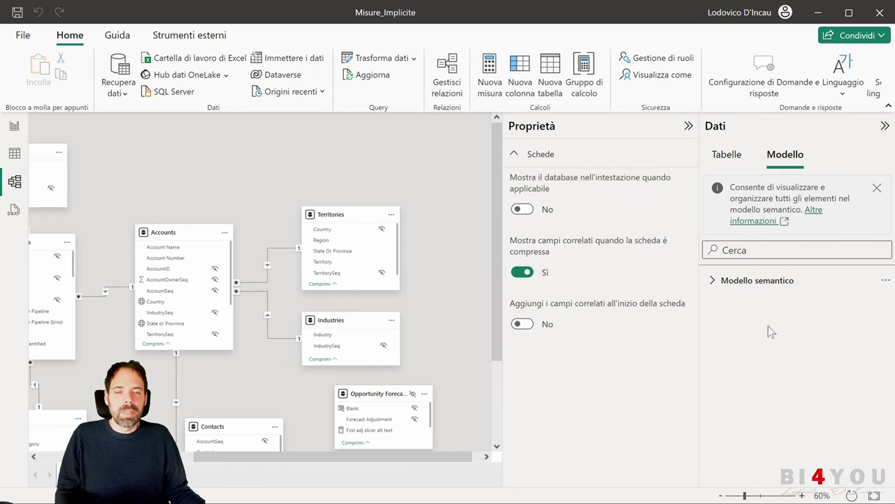
Return to Pagina 1, browse the Opportunities fields, and show the Strumenti esterni tools
click(14, 125)
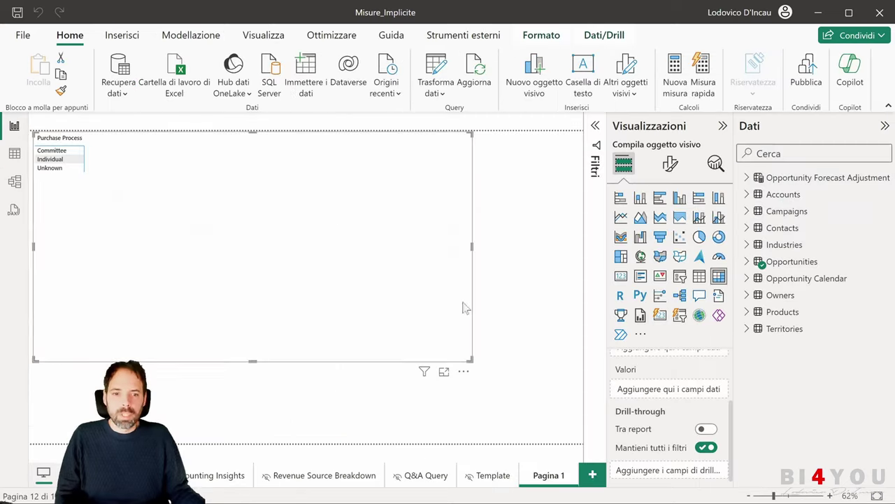
click(747, 260)
scroll(778, 323, down, 2)
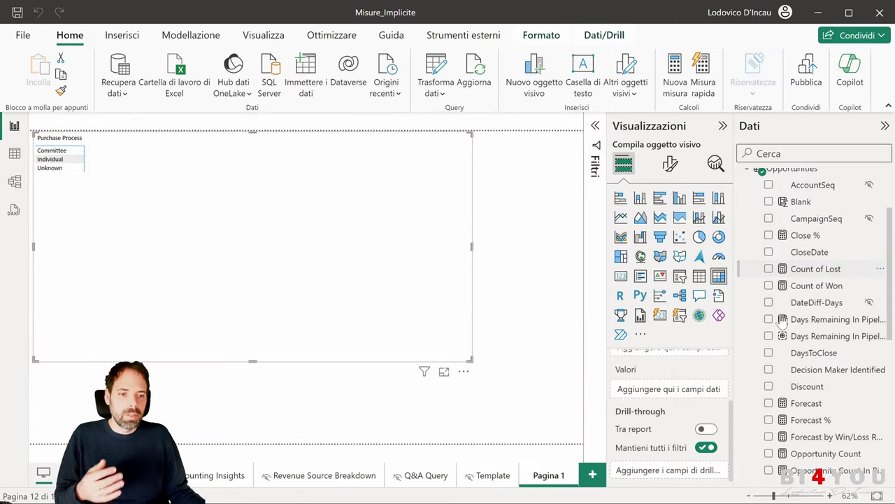
scroll(781, 320, down, 8)
scroll(787, 319, up, 3)
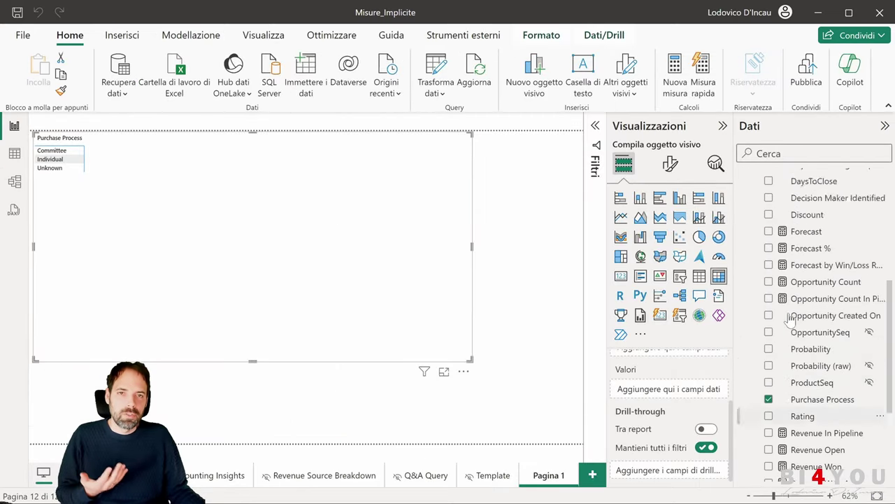
scroll(789, 319, up, 10)
click(747, 261)
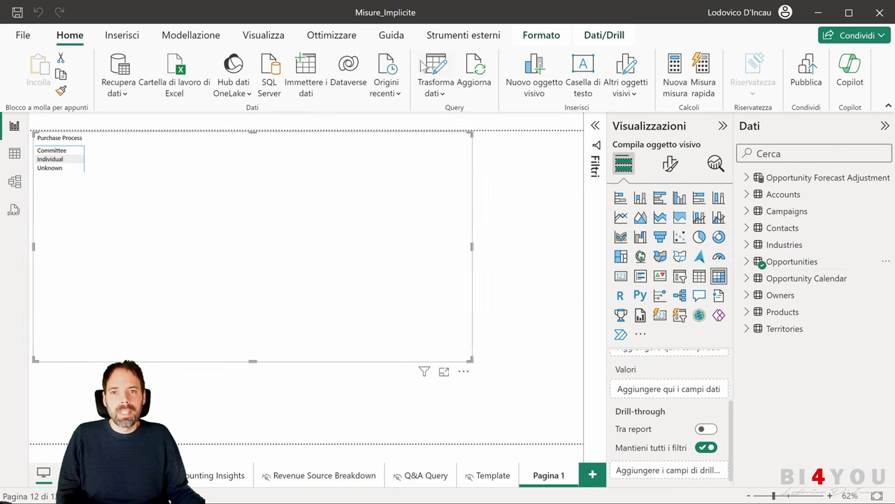
click(458, 39)
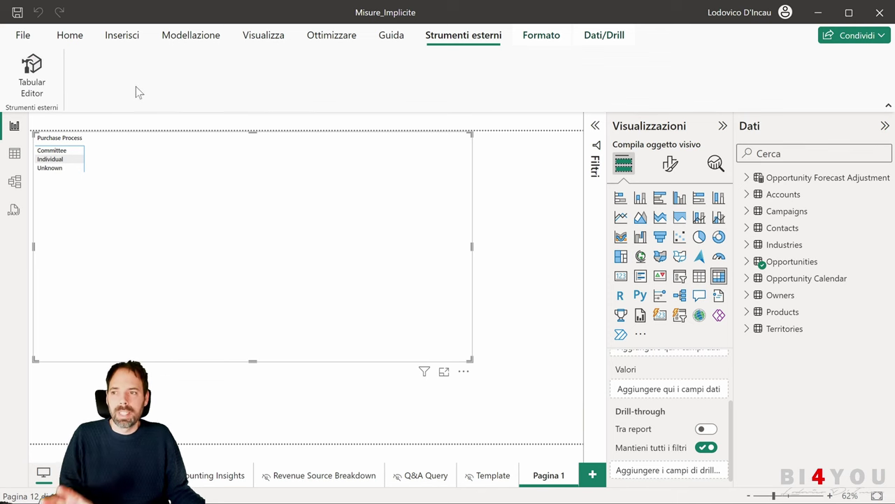
Launch Tabular Editor on Misure_Implicite and select the Model node
click(40, 70)
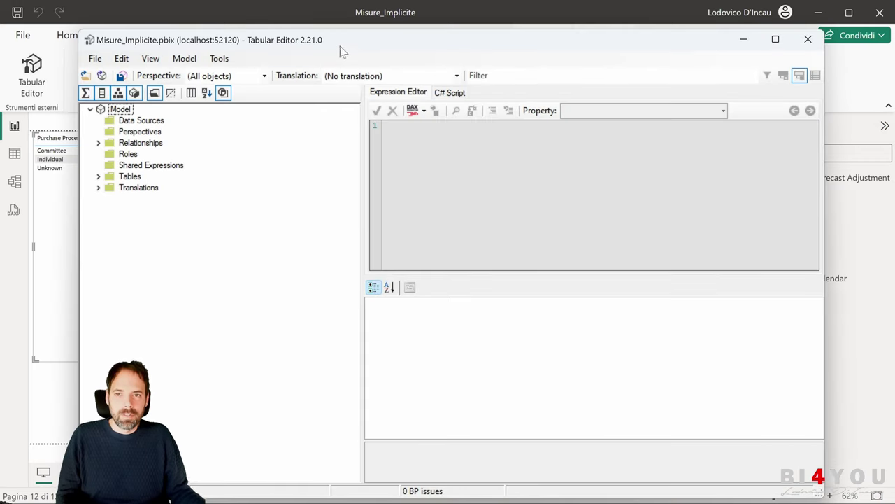
drag(340, 46, 342, 35)
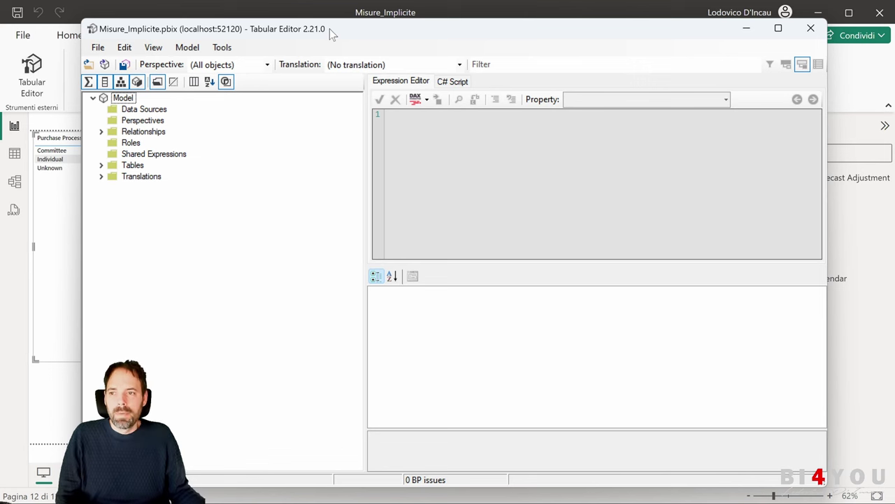
click(128, 98)
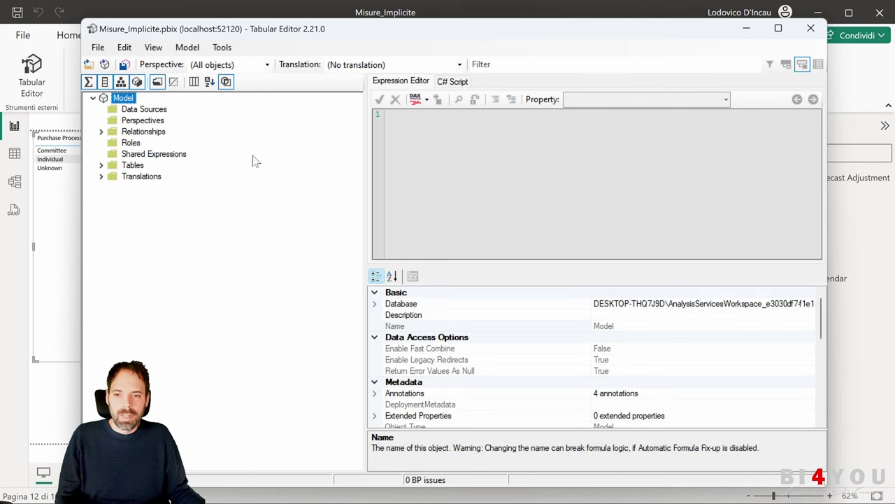
Enlarge the properties pane and locate Discourage Implicit Measures, currently True
drag(364, 225, 247, 226)
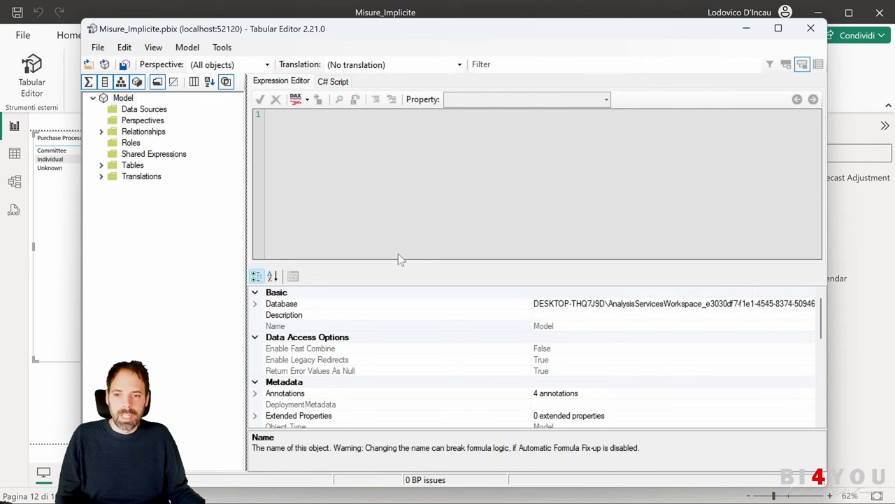
drag(408, 263, 408, 170)
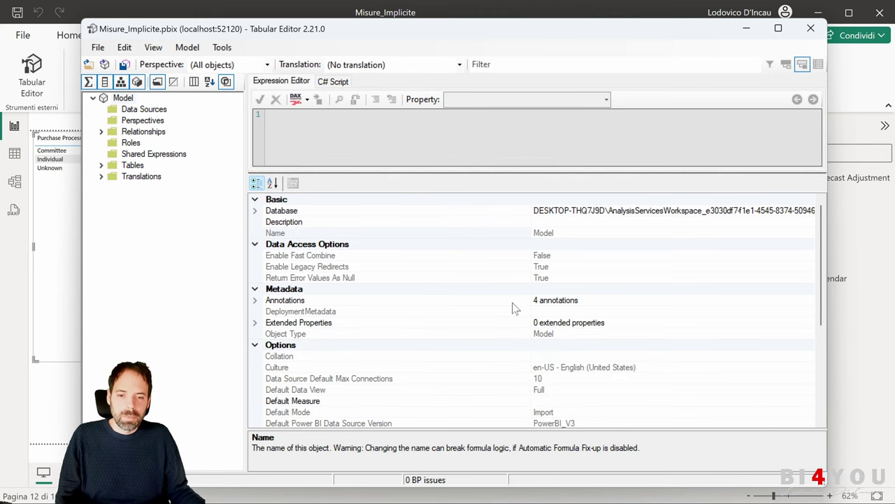
scroll(513, 305, down, 2)
scroll(514, 301, down, 3)
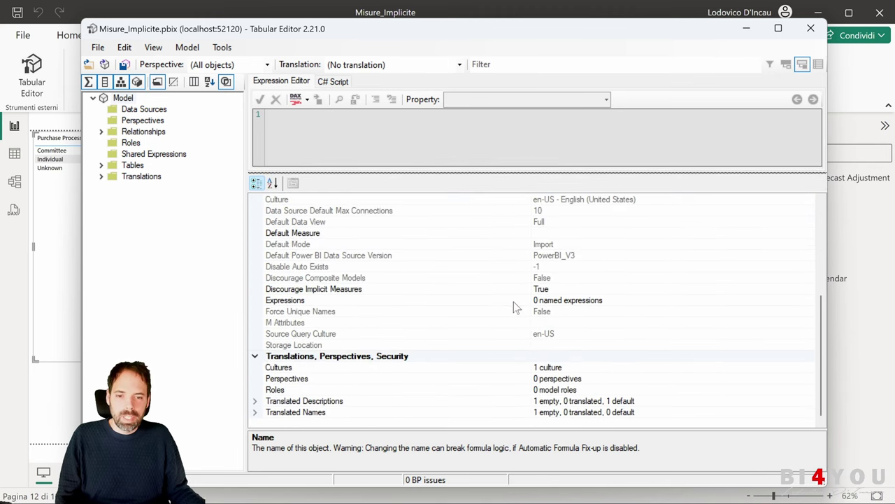
click(302, 289)
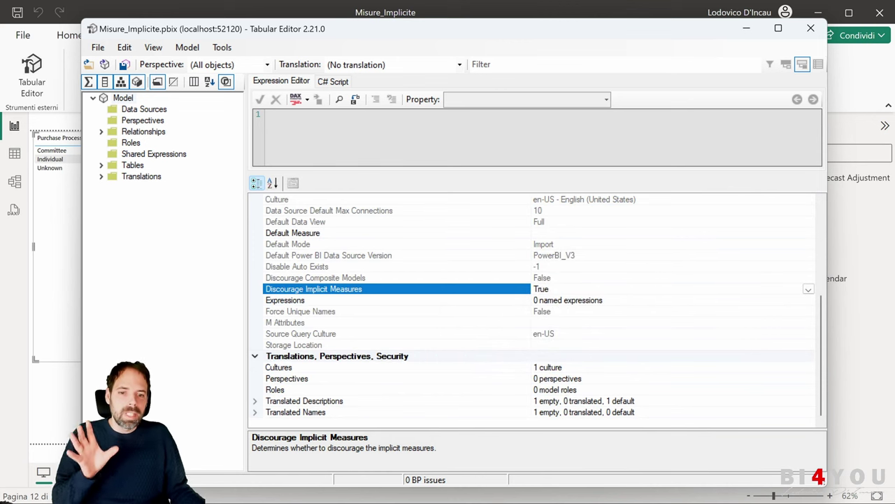
Set Discourage Implicit Measures to False and save it to the connected model
click(809, 289)
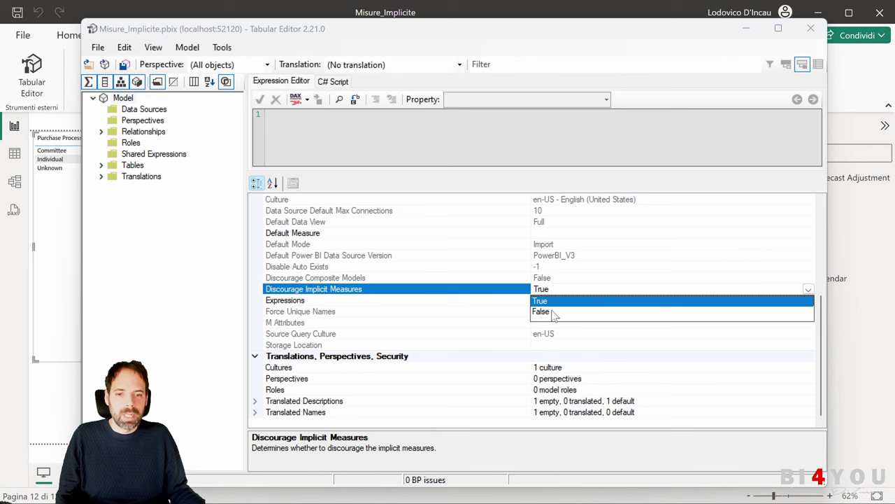
click(550, 312)
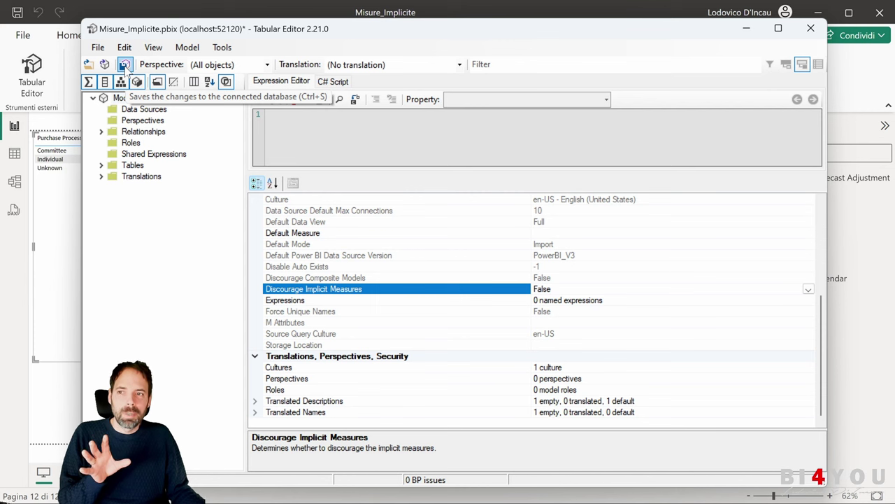
click(126, 65)
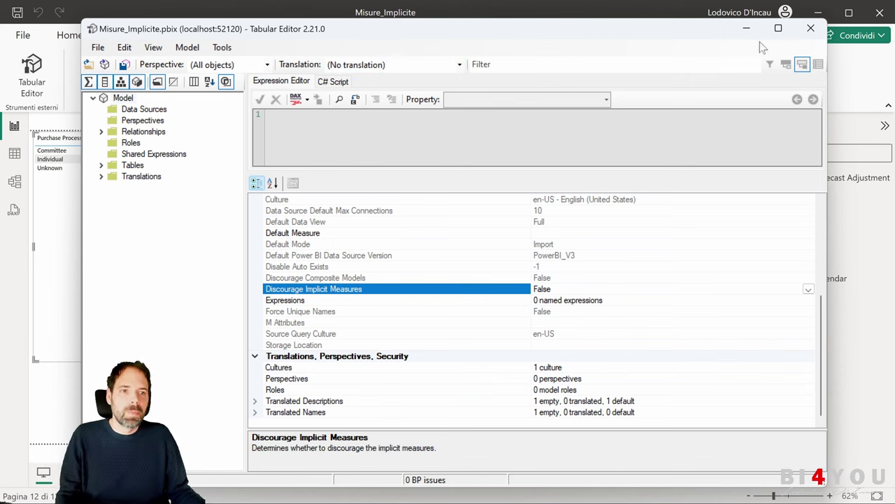
Close Tabular Editor and check that Opportunities fields like Discount and DaysToClose show Σ icons
click(811, 31)
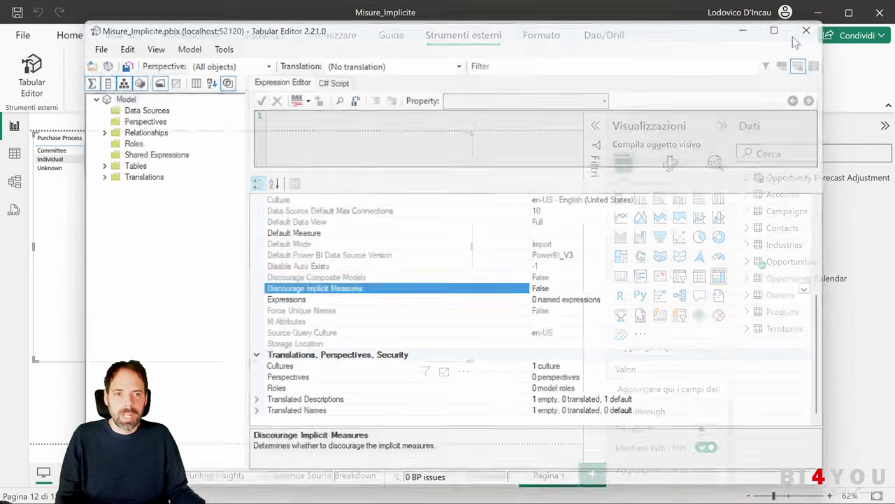
click(747, 262)
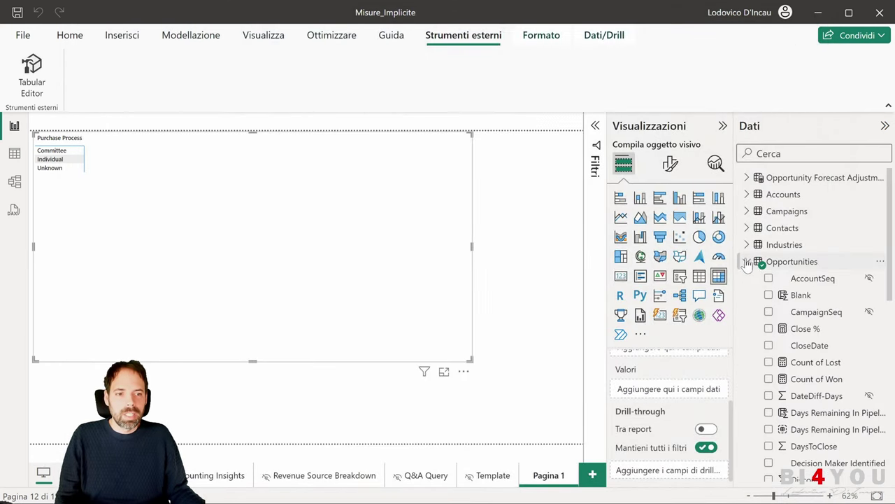
scroll(789, 283, down, 4)
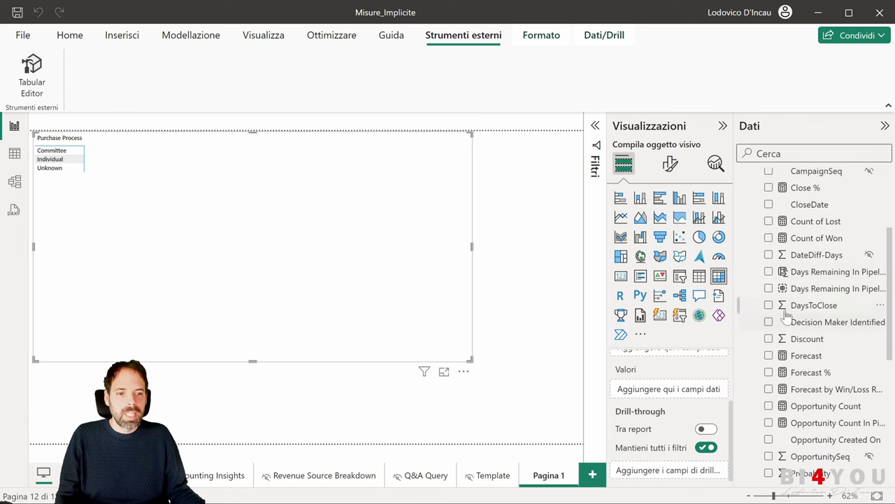
scroll(788, 306, down, 2)
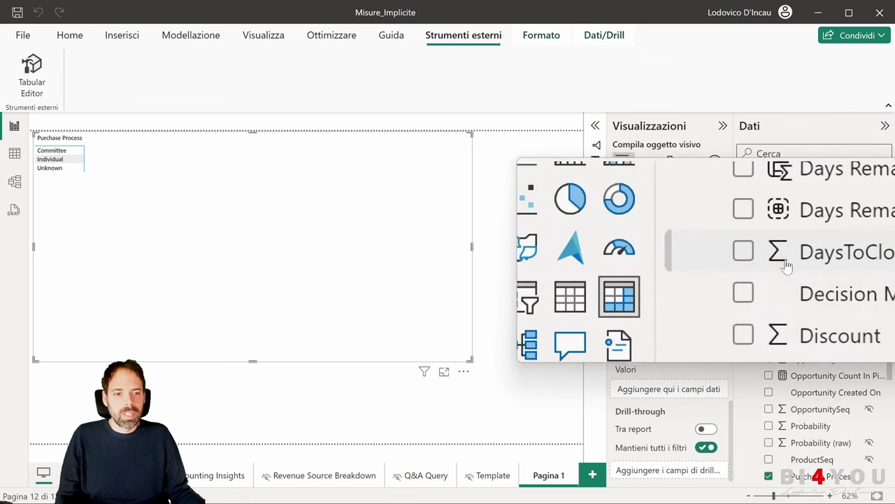